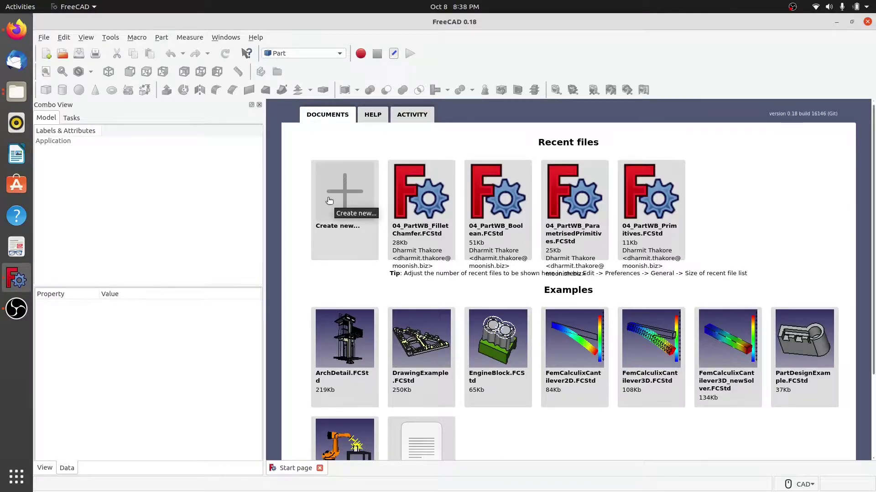
- Open the recent file 04_PartWB_FilletChamfer.FCStd and look over the two bracket models
click(399, 202)
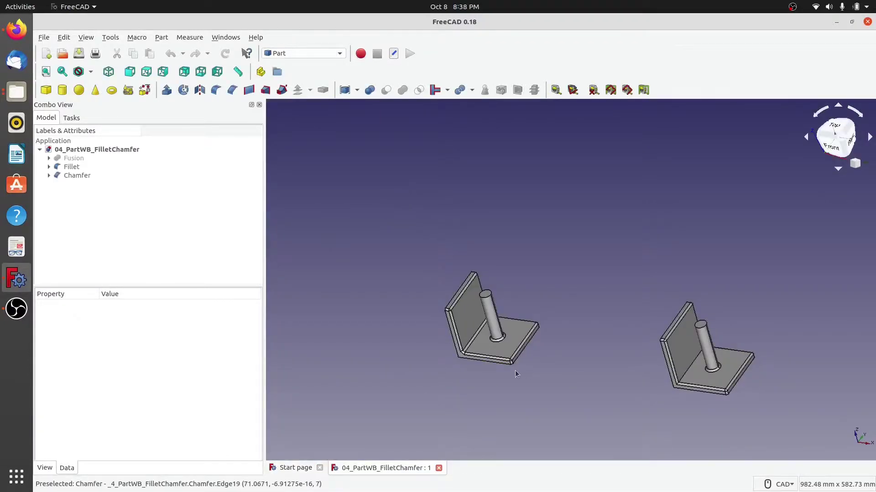
scroll(487, 341, up, 5)
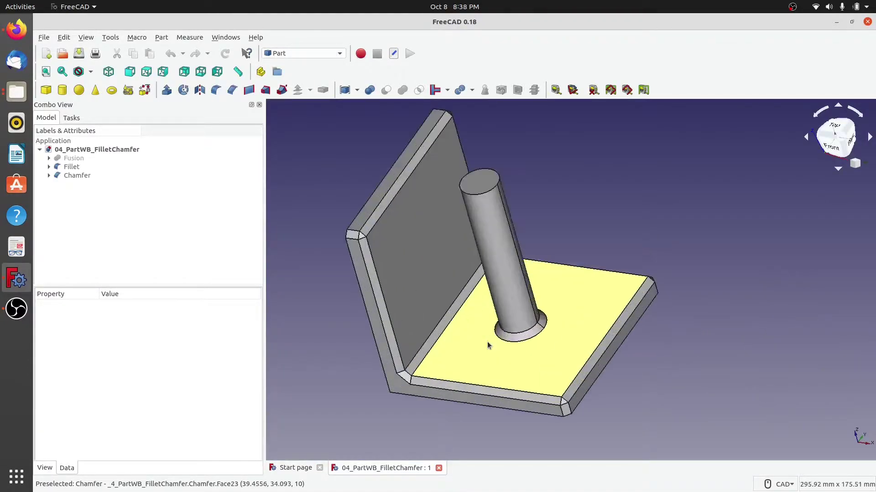
scroll(487, 341, up, 2)
scroll(483, 354, down, 6)
middle_drag(483, 358, 497, 318)
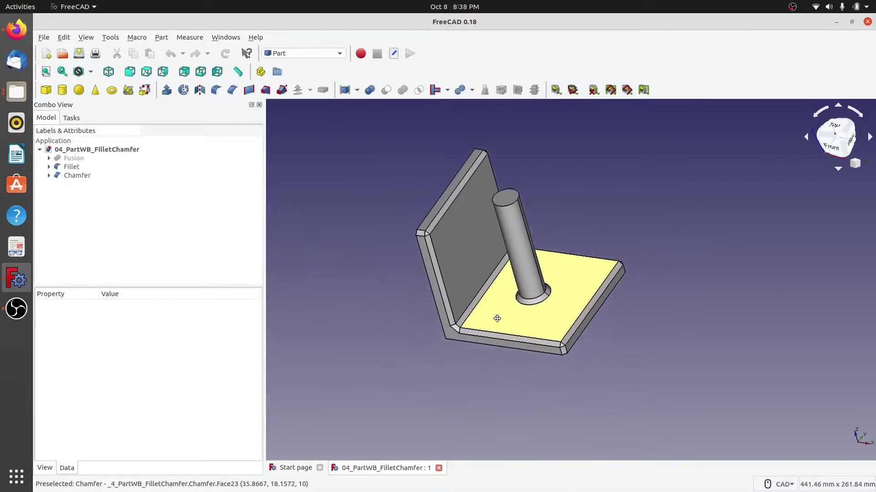
scroll(497, 318, down, 1)
scroll(478, 320, down, 5)
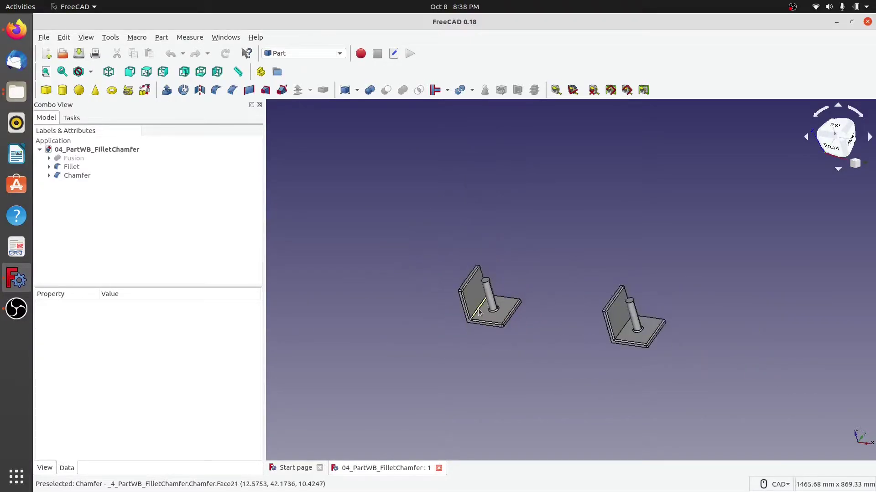
- Hide the Fillet object so that only the chamfered bracket is shown
click(71, 166)
key(space)
click(425, 330)
scroll(506, 321, up, 5)
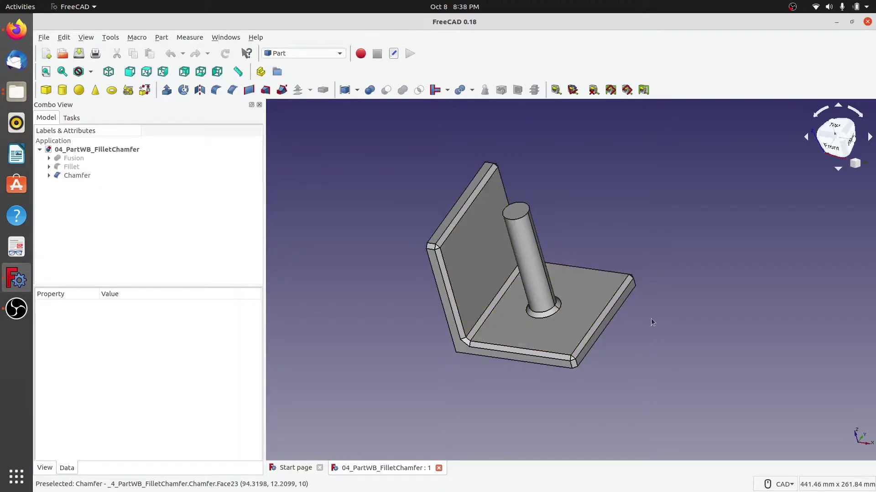
- With the shape builder, create an edge from vertices joining the base plate's front corner to the upright plate's upper corner
click(516, 212)
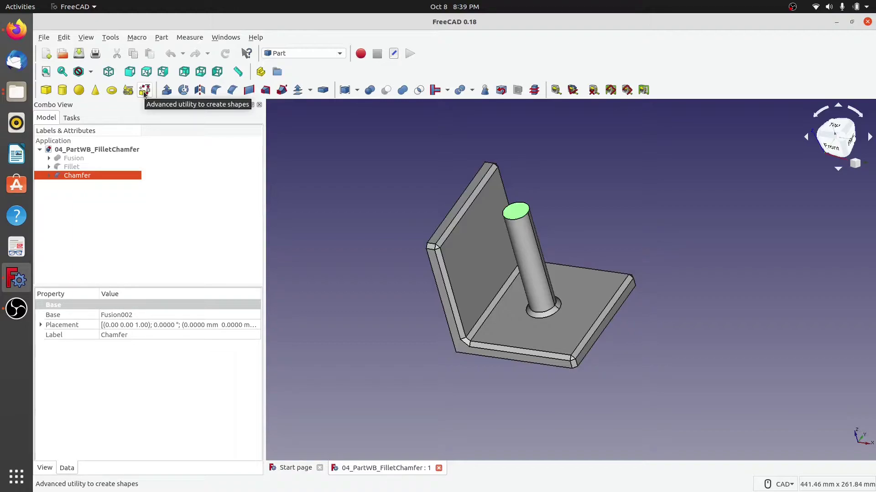
click(144, 90)
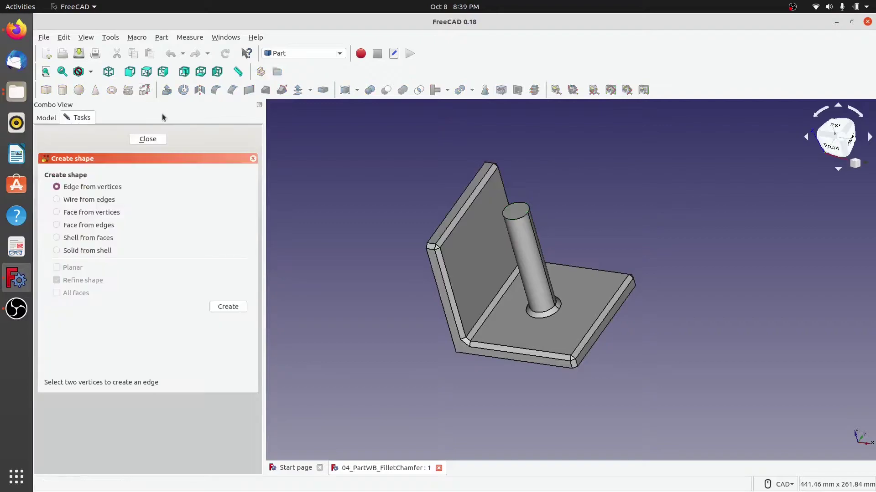
click(572, 359)
scroll(573, 361, up, 5)
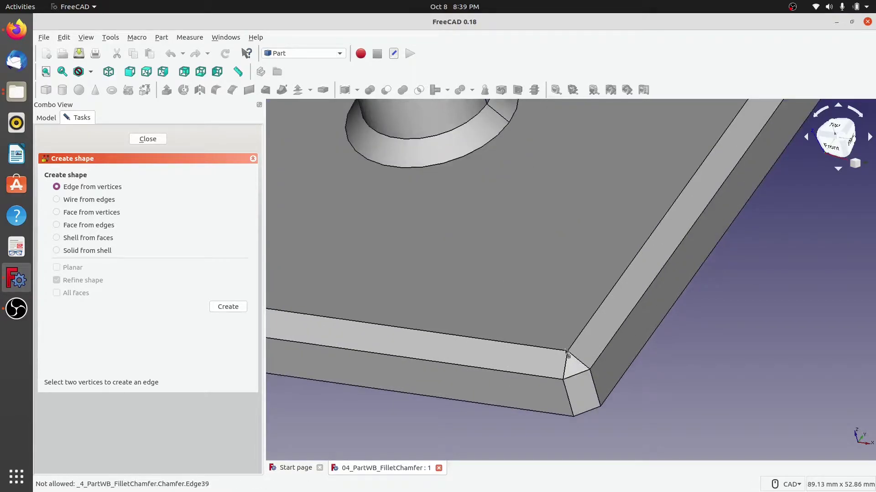
click(567, 352)
scroll(692, 319, down, 5)
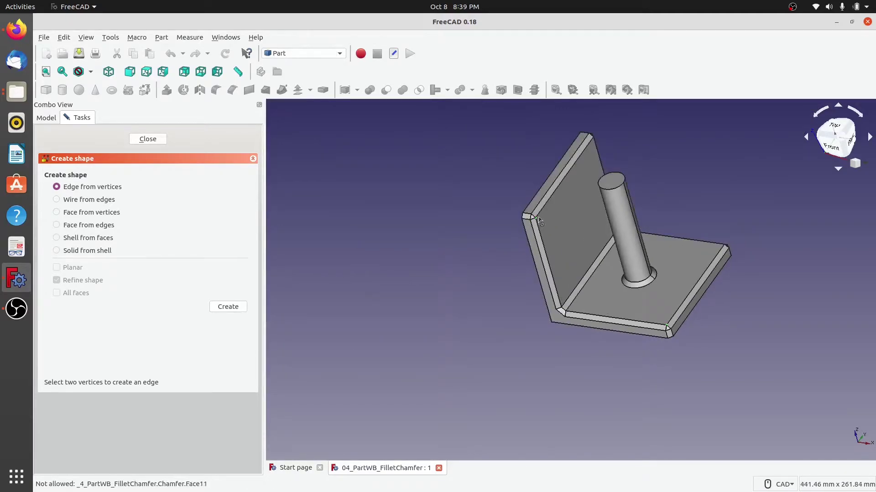
click(668, 325)
click(535, 218)
click(229, 306)
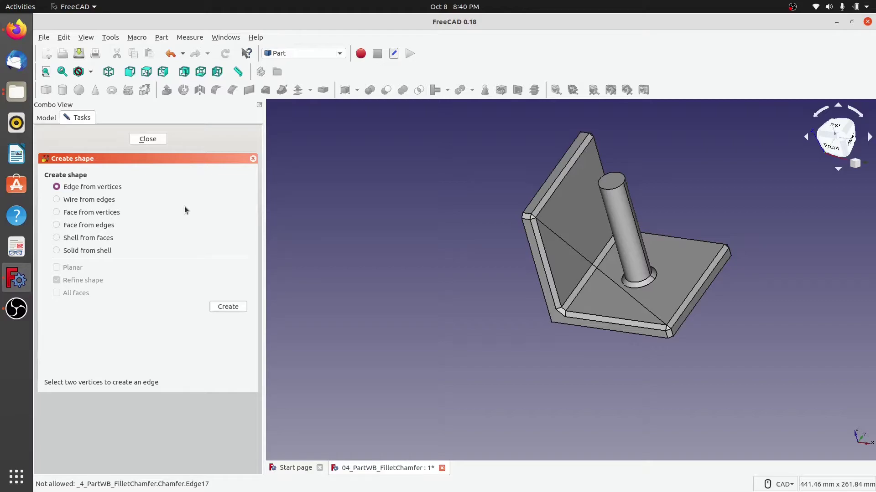
- Create a wire from the diagonal edge and the adjoining inner chamfer edges of the upright and base plates, and close the shape builder
click(56, 200)
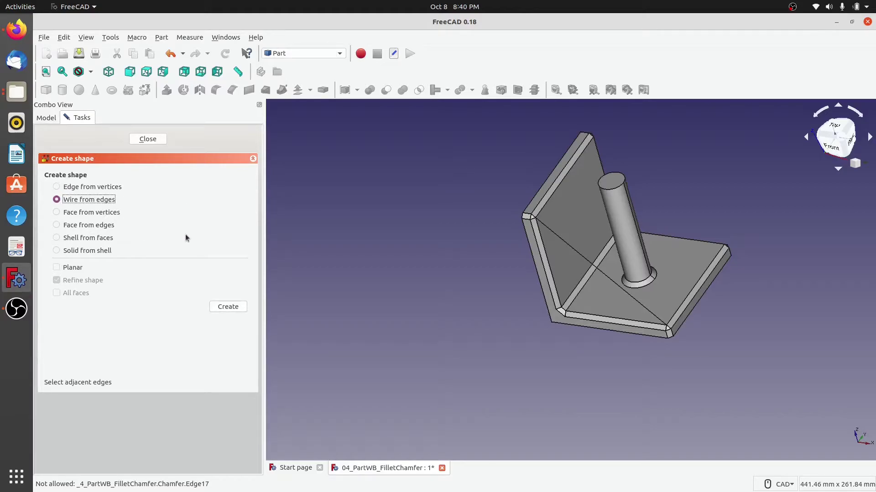
click(552, 272)
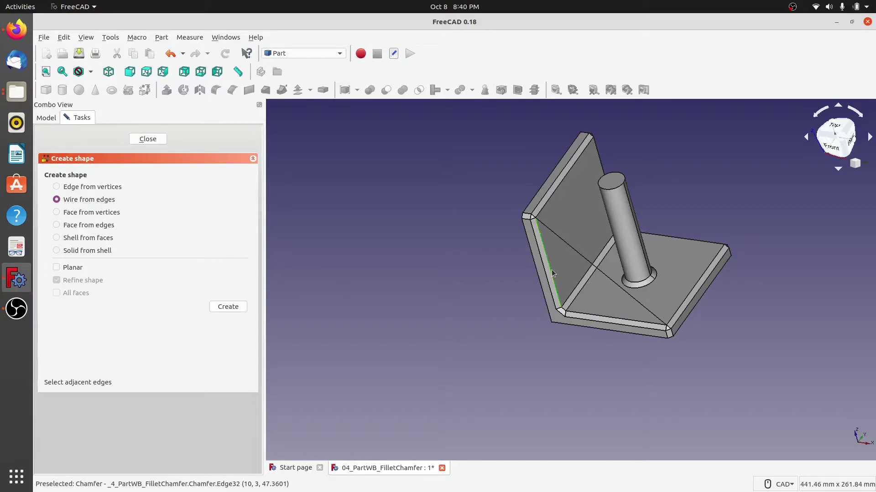
click(577, 254)
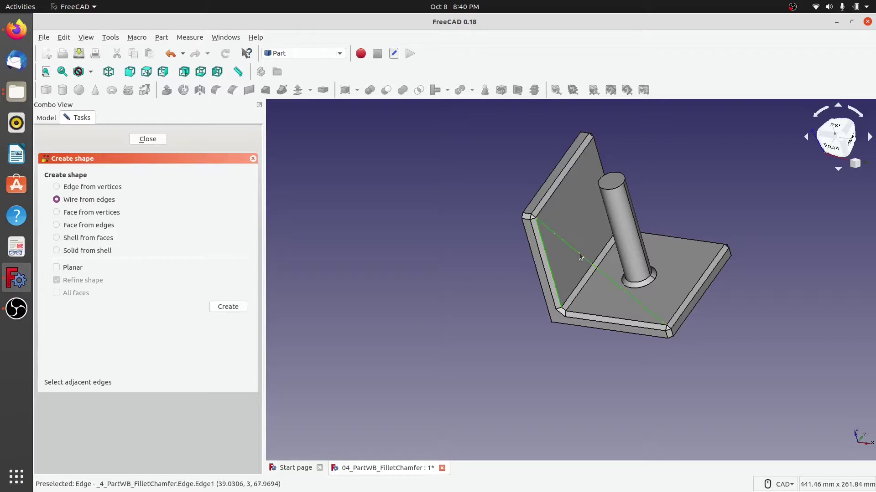
click(619, 321)
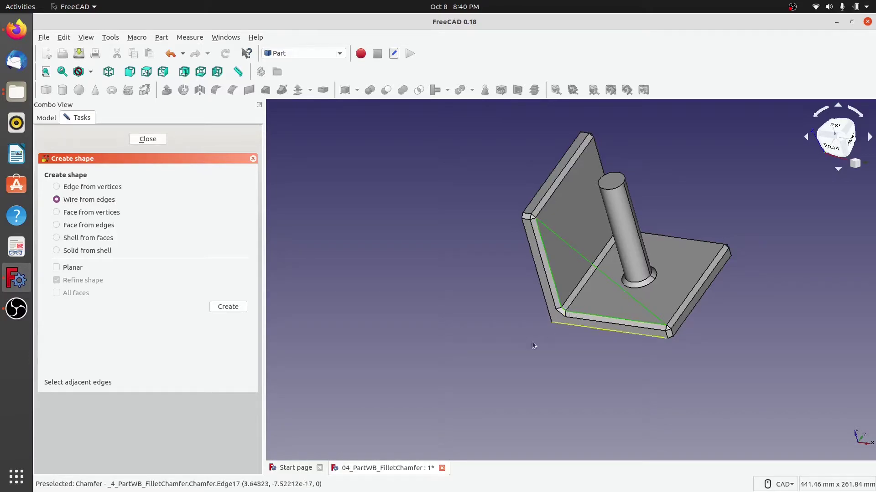
click(223, 307)
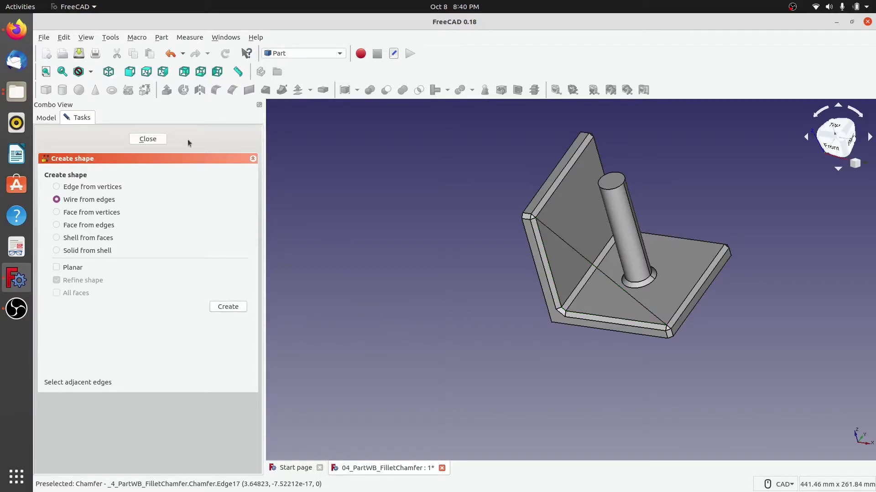
click(148, 138)
- Hide the Chamfer and Edge objects to inspect the wire on its own
click(79, 178)
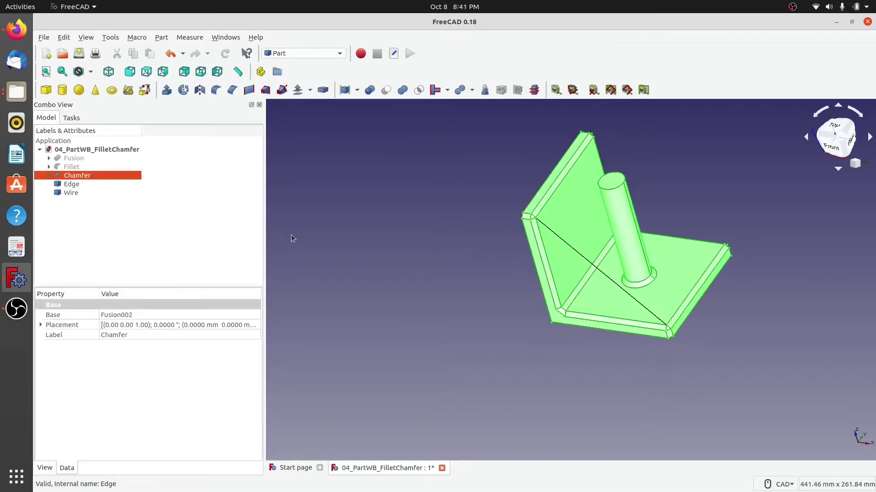
key(space)
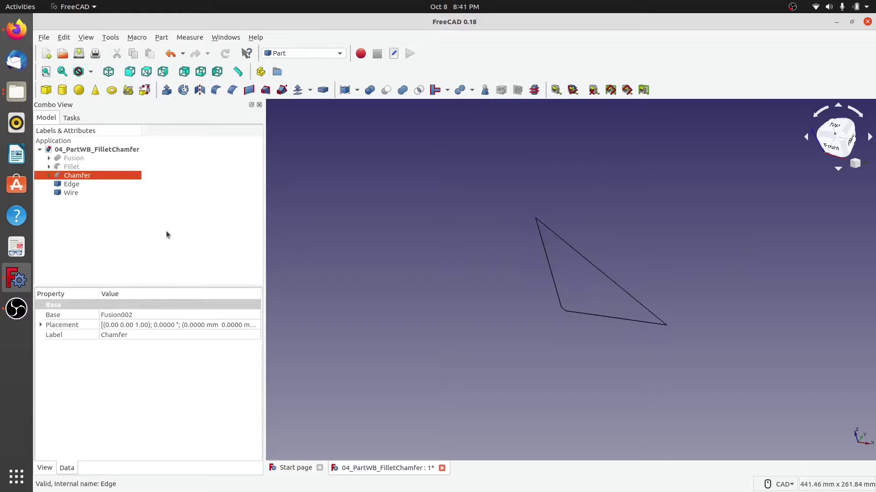
click(57, 184)
click(550, 332)
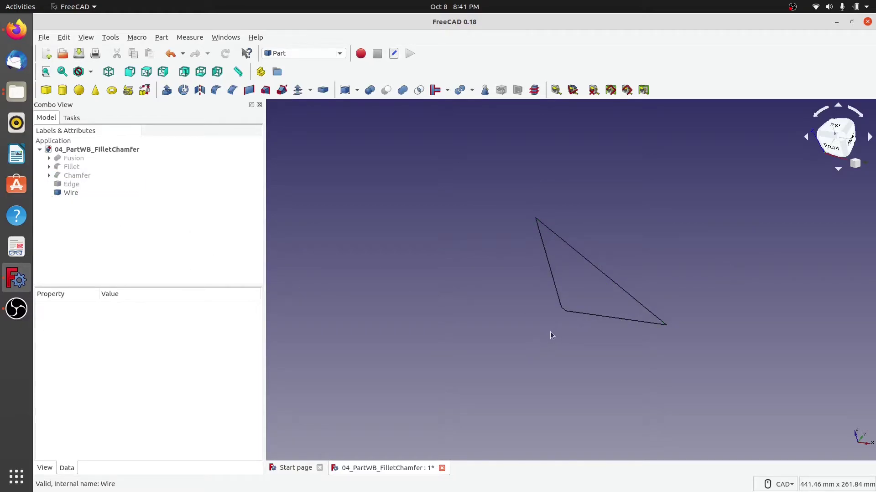
click(561, 307)
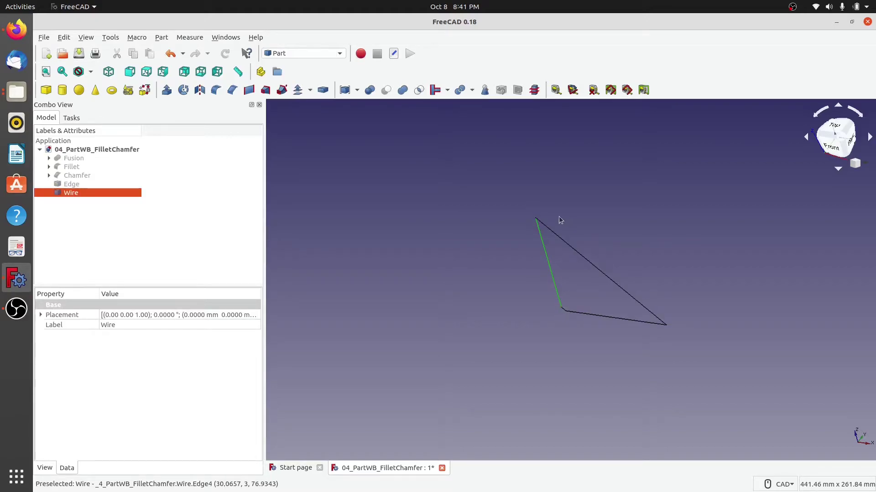
- Show the Edge and Chamfer objects again alongside the wire
click(75, 186)
click(77, 176)
key(space)
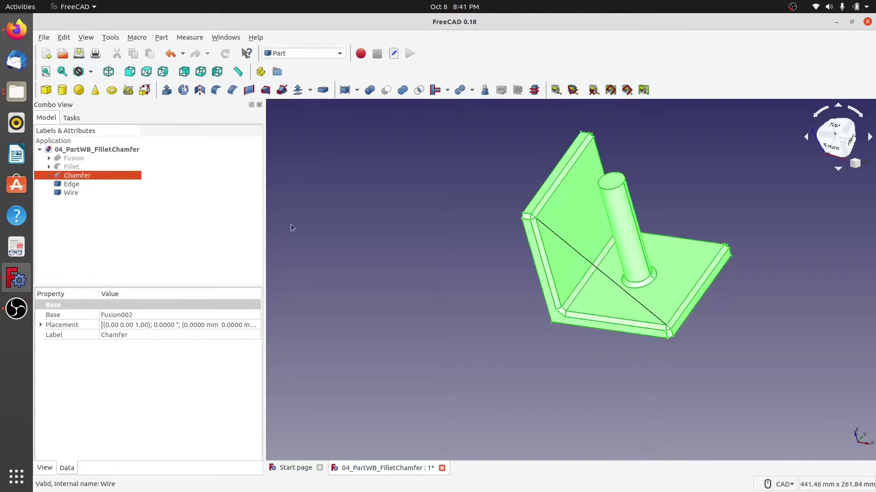
click(404, 305)
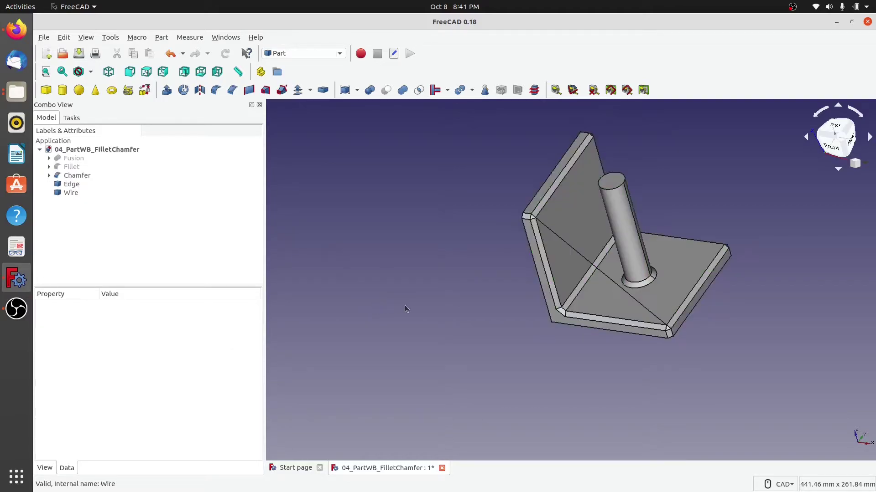
- Create a planar face from the corner vertices on the bracket side opposite the wire, and close the shape builder
click(72, 177)
click(145, 89)
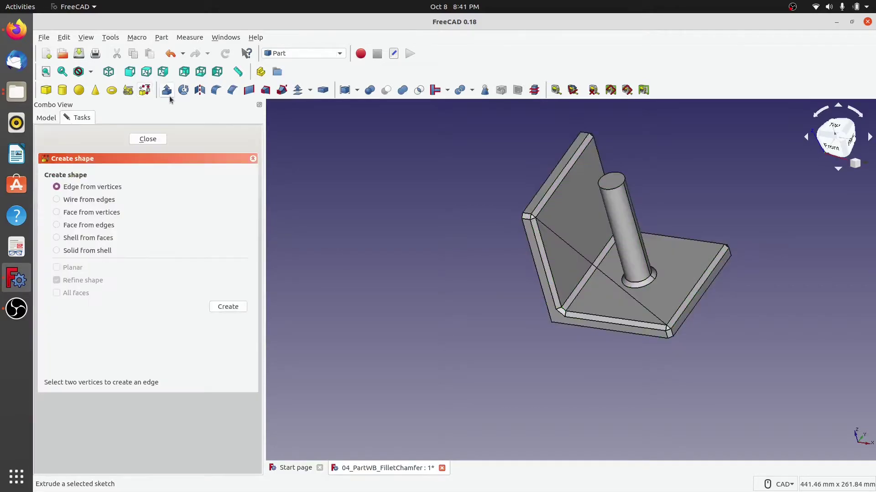
click(57, 213)
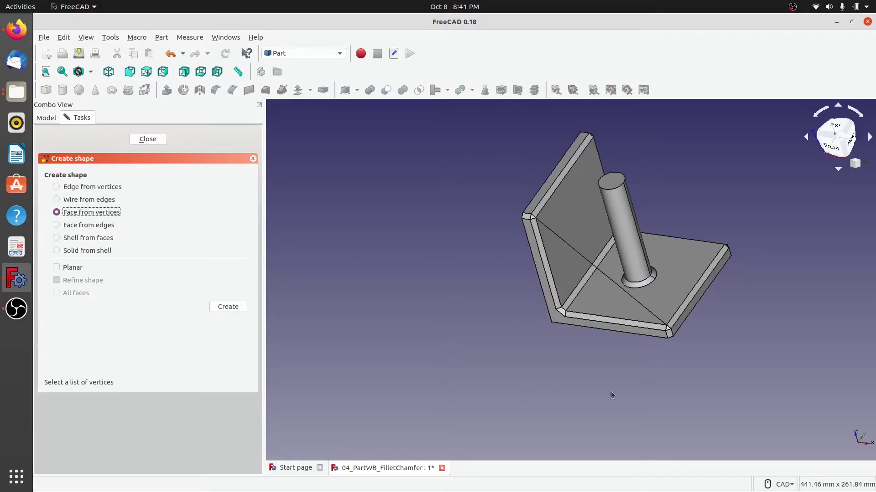
middle_drag(612, 391, 407, 382)
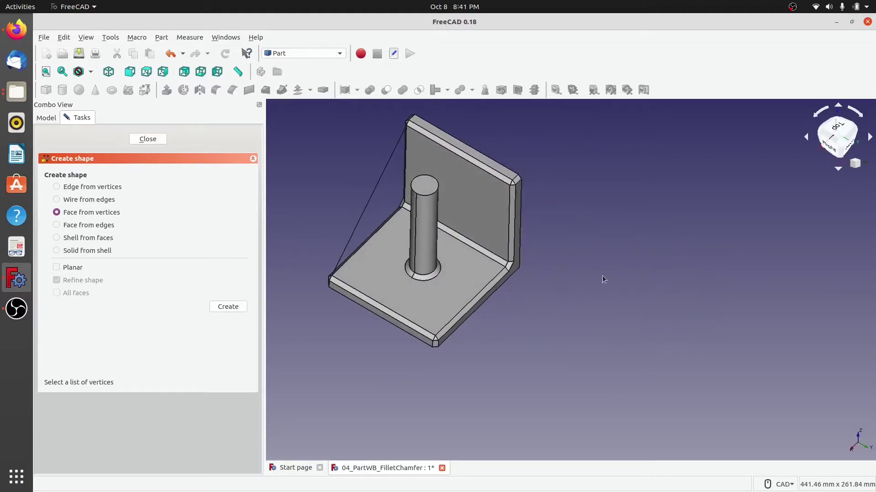
right_click(581, 264)
middle_click(545, 246)
middle_drag(545, 246, 649, 325)
scroll(631, 326, down, 2)
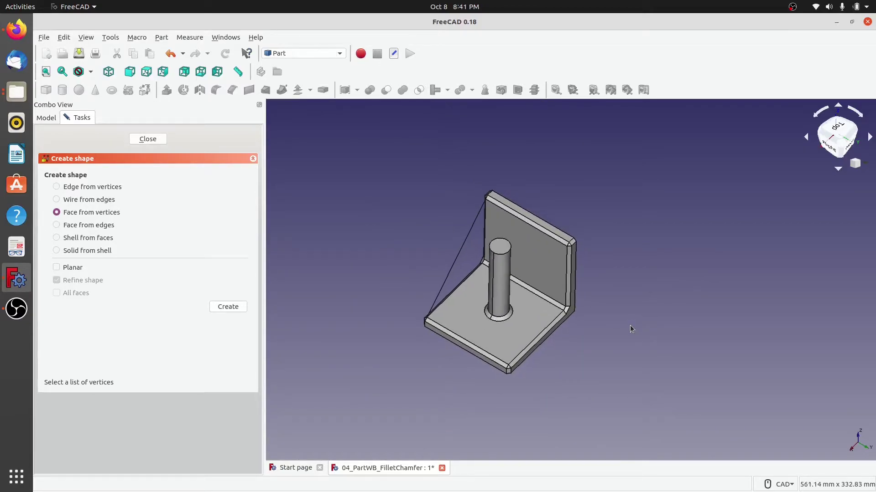
click(568, 246)
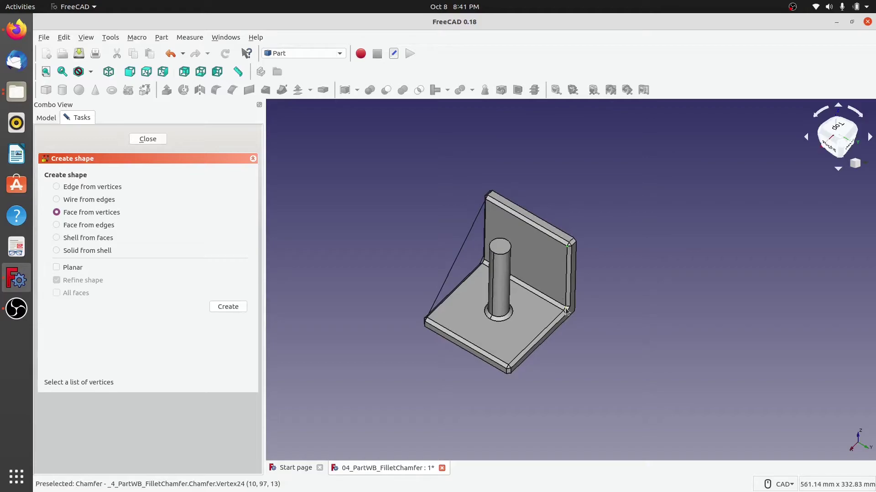
click(565, 312)
click(507, 367)
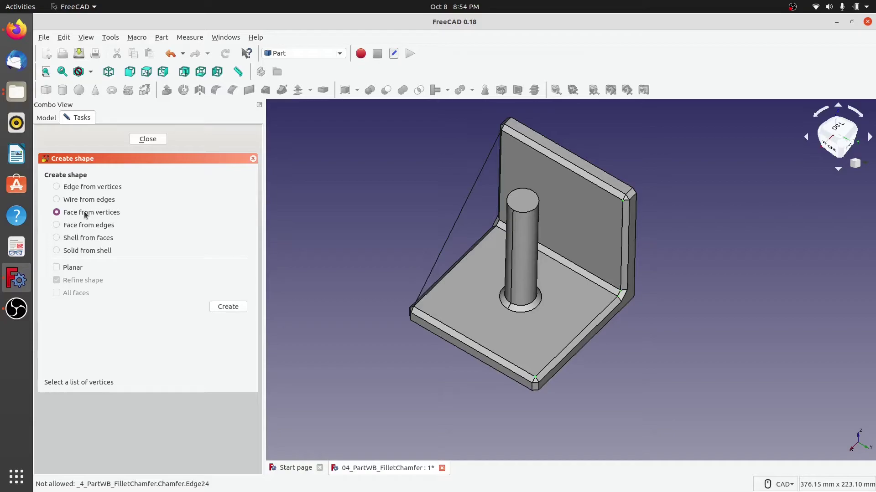
click(57, 270)
click(224, 308)
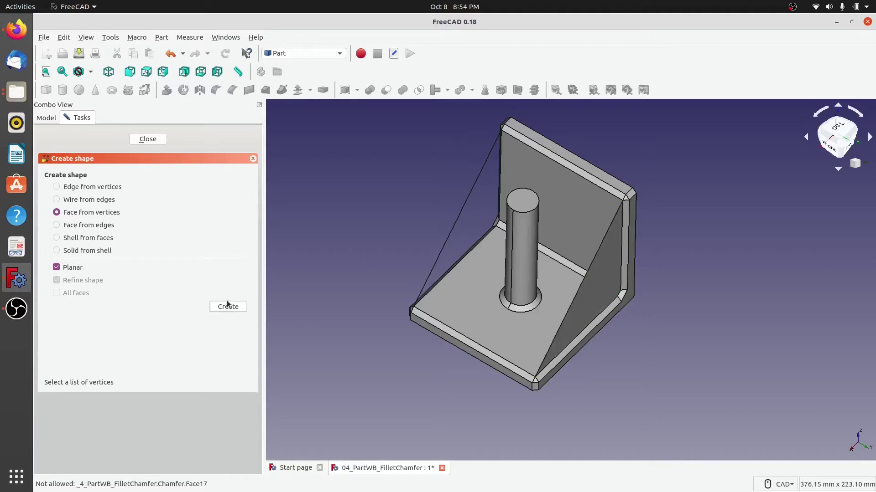
click(148, 139)
- Hide the Chamfer, Edge and Wire objects to inspect the new face on its own
click(75, 176)
key(space)
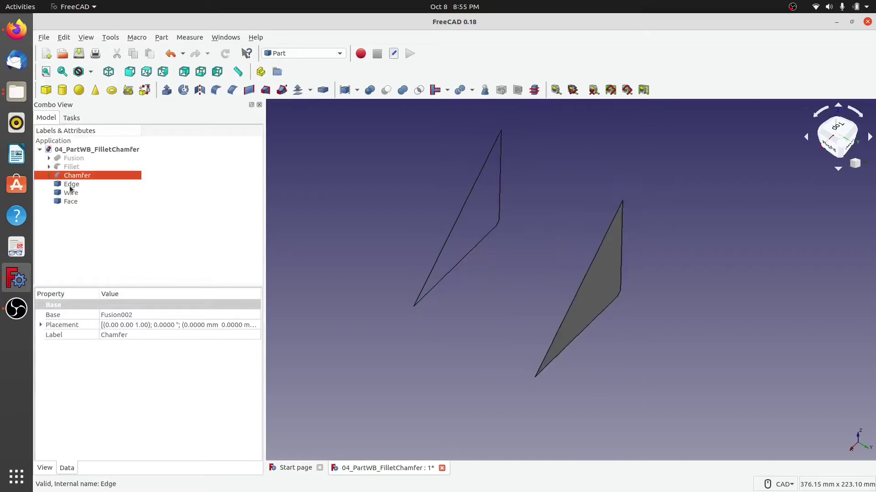
click(71, 185)
key(space)
click(70, 193)
key(space)
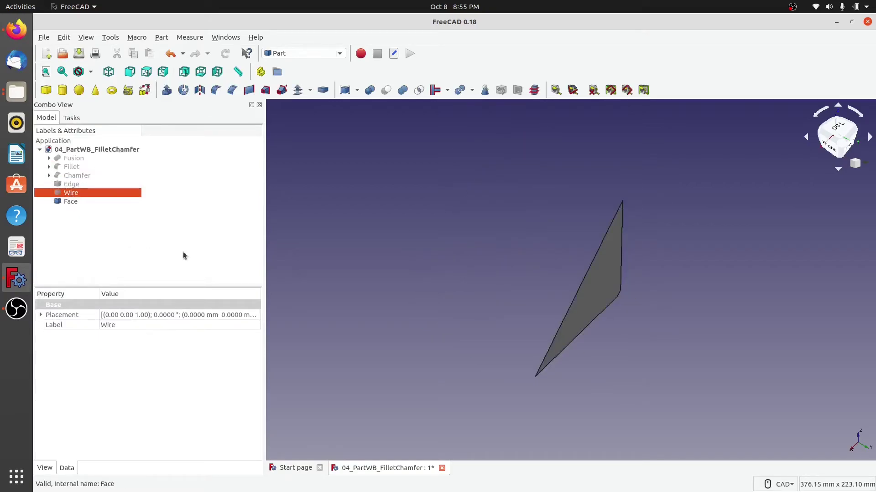
click(412, 299)
middle_drag(411, 300, 464, 307)
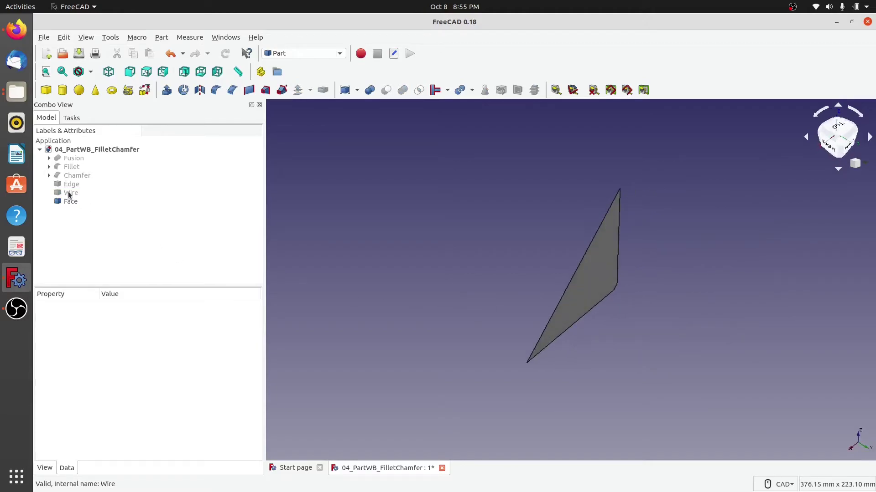
- Show the Wire, Edge and Chamfer objects again together with the face
click(69, 184)
key(space)
click(76, 175)
key(space)
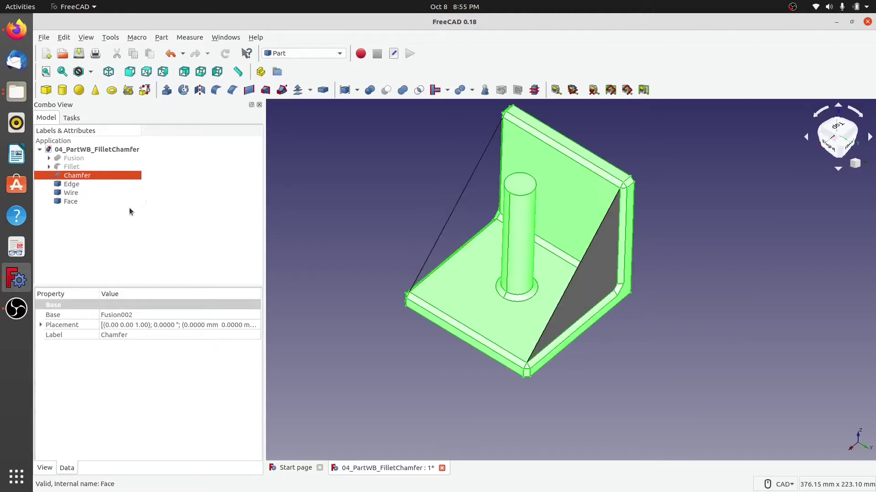
click(448, 393)
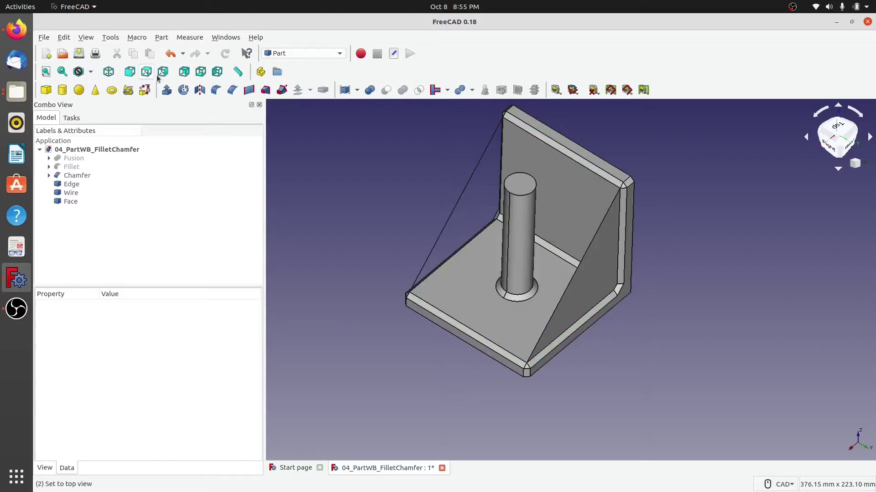
- Create a planar face from the four edges bounding the bracket's sloped opening with the shape builder
click(145, 90)
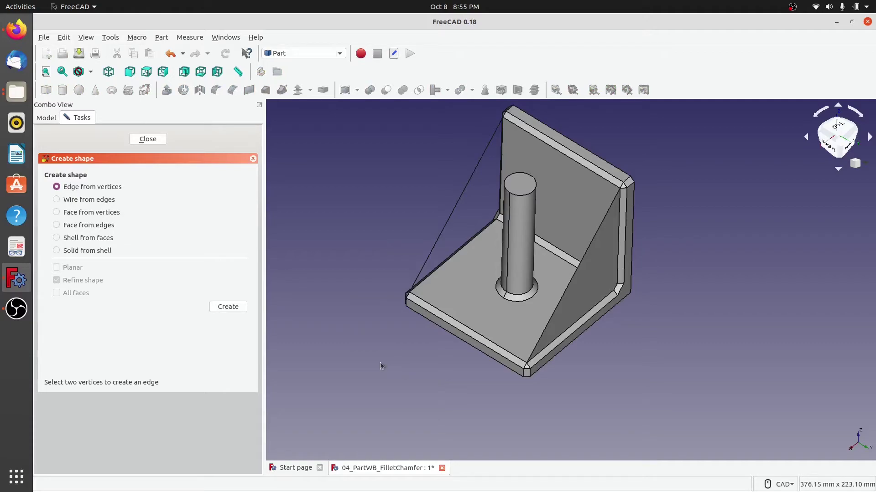
middle_drag(394, 347, 479, 364)
click(89, 226)
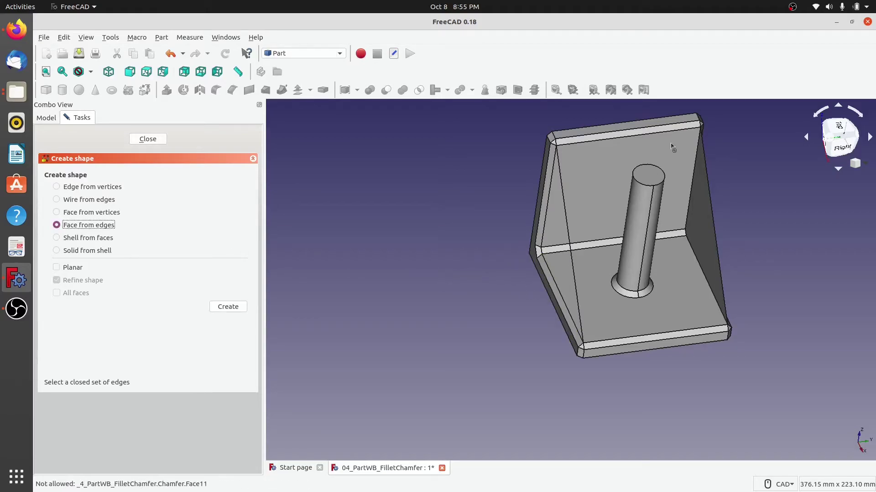
click(644, 137)
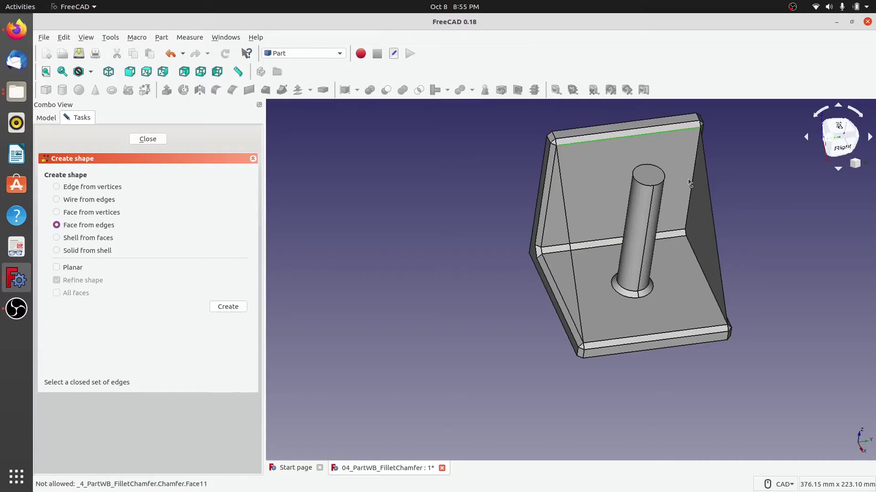
click(710, 196)
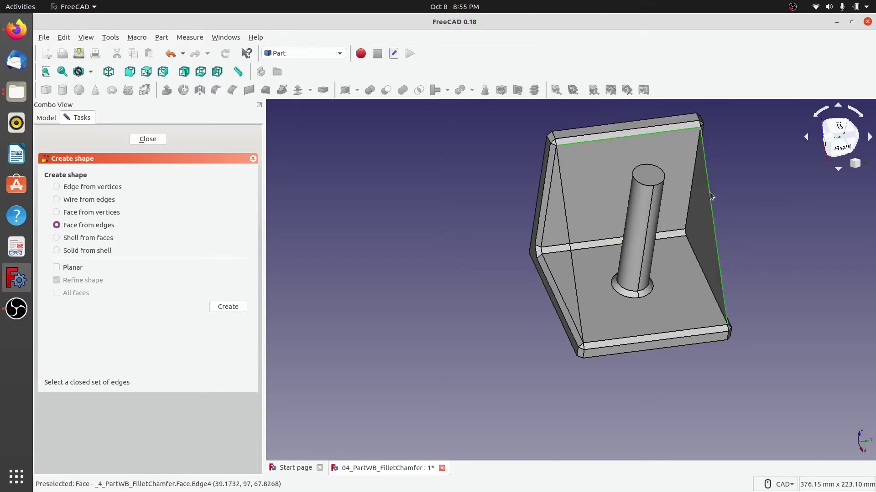
click(673, 333)
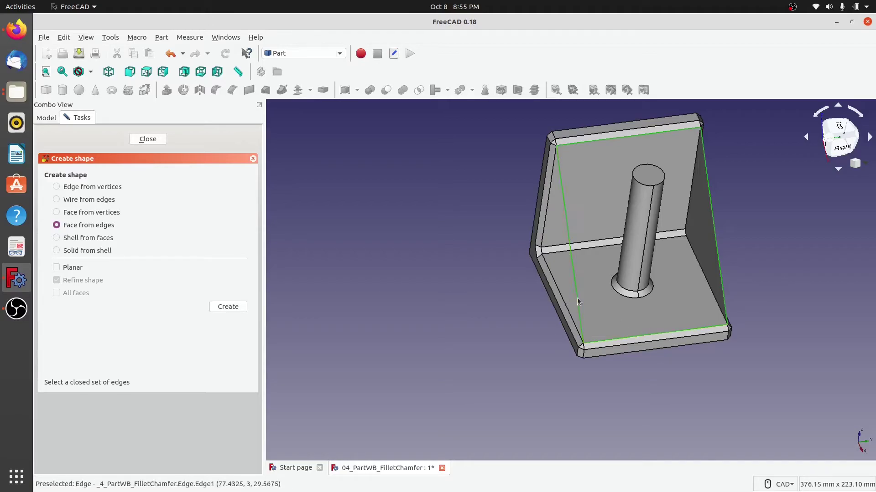
click(576, 299)
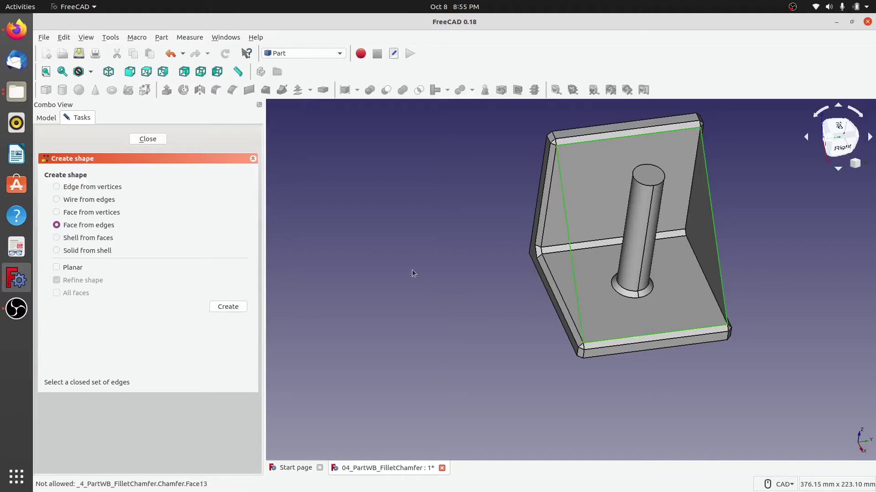
click(56, 268)
click(225, 307)
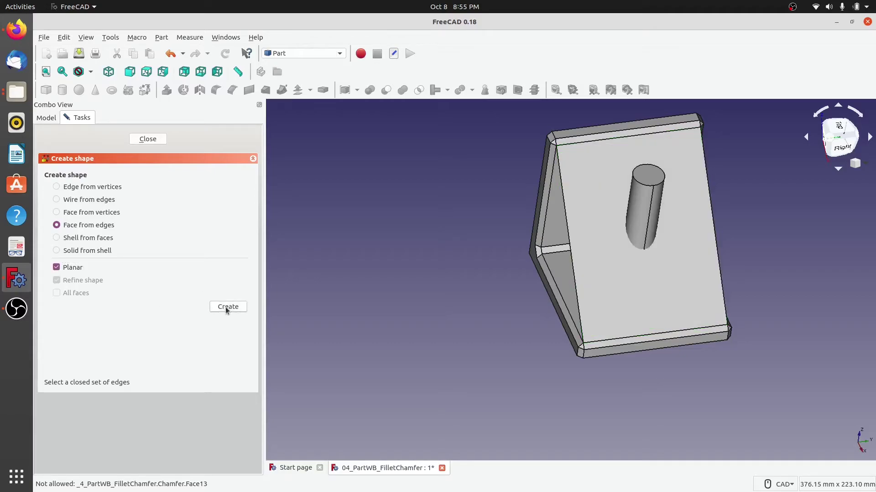
- Create a refined shell from the sloped face and the adjacent triangular side face, and close the shape builder
middle_drag(376, 282, 395, 293)
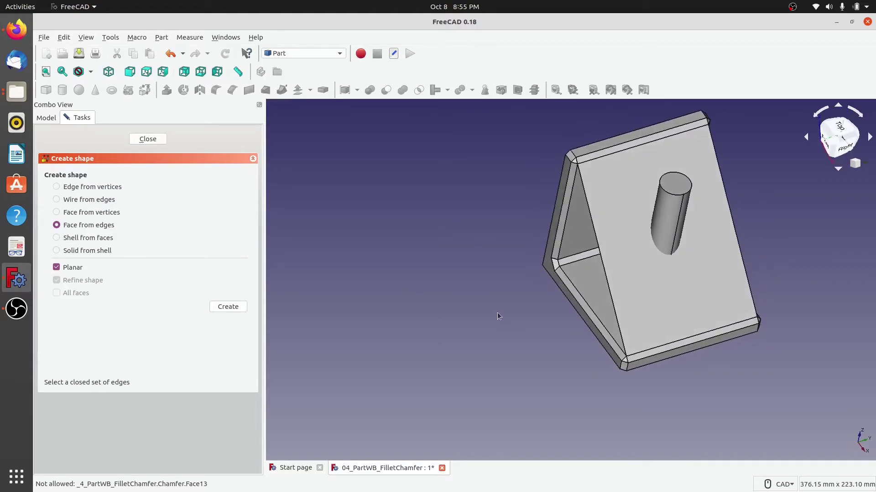
middle_drag(539, 354, 452, 360)
click(60, 238)
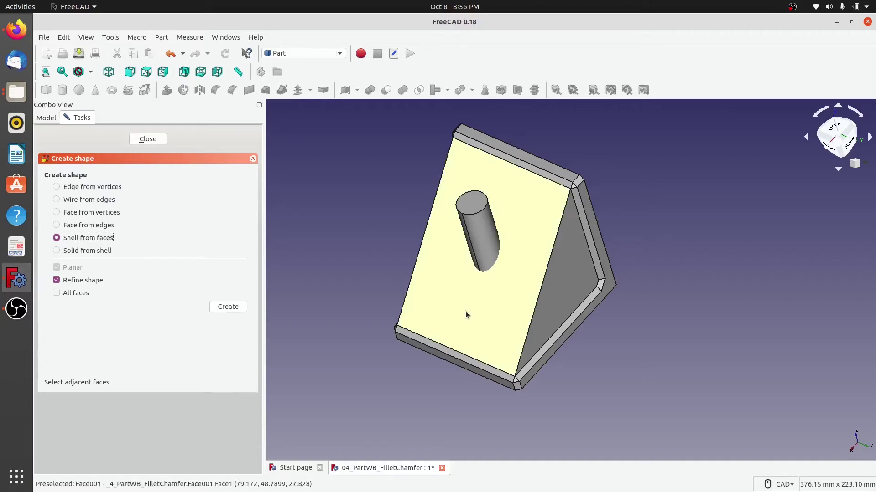
click(529, 302)
click(571, 292)
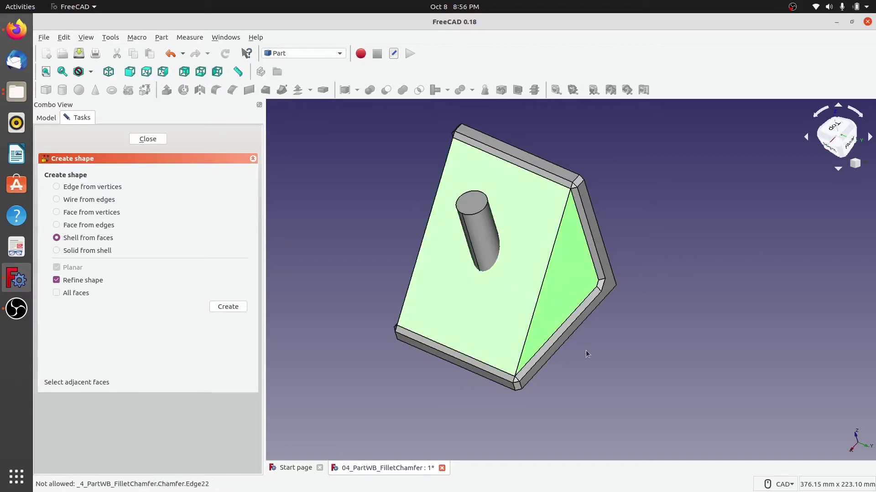
click(225, 307)
click(147, 139)
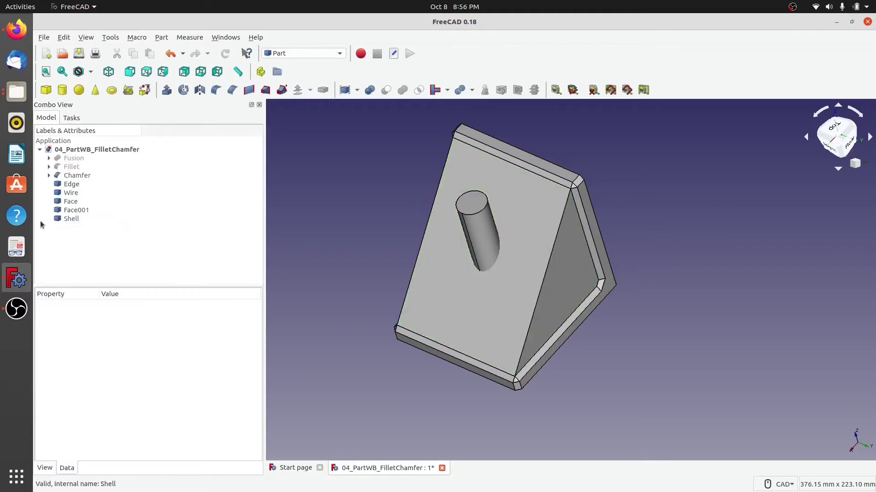
- Hide Face001, Face, Wire, Edge and Chamfer to inspect the new shell on its own
click(69, 210)
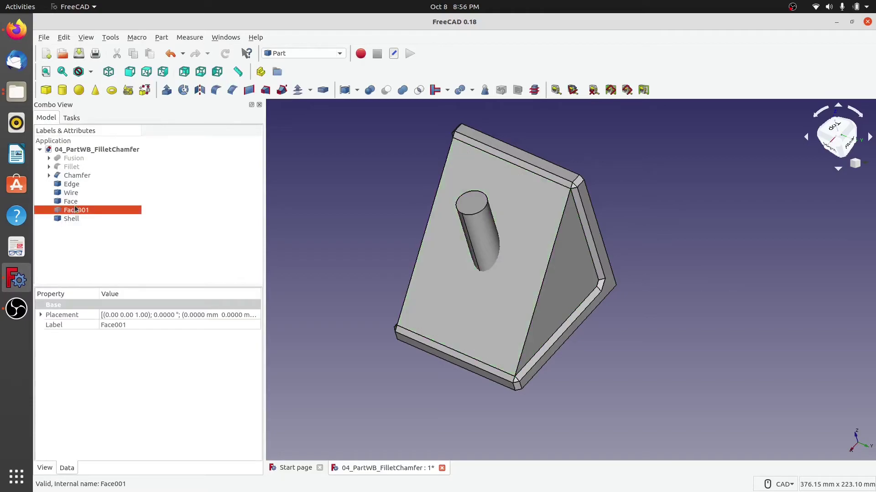
click(71, 202)
key(space)
click(71, 193)
key(space)
click(78, 185)
key(space)
click(75, 176)
key(space)
click(360, 355)
middle_drag(340, 312, 715, 314)
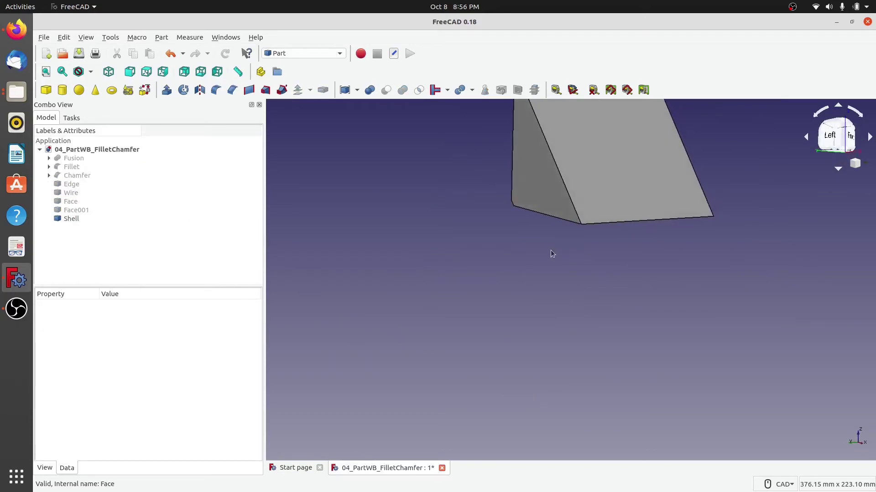
key(v)
key(f)
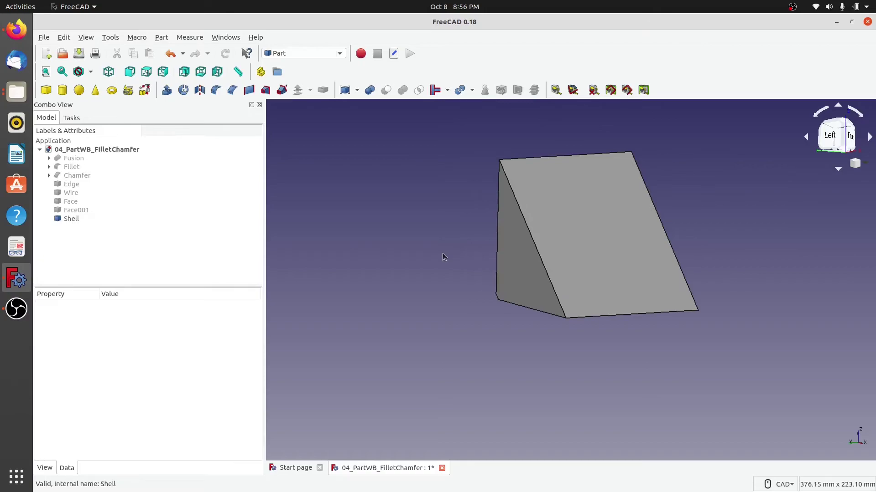
- Show Face001, Face, Wire, Edge and Chamfer again together with the shell and view the whole bracket
click(74, 210)
click(71, 201)
key(space)
click(71, 192)
key(space)
click(71, 184)
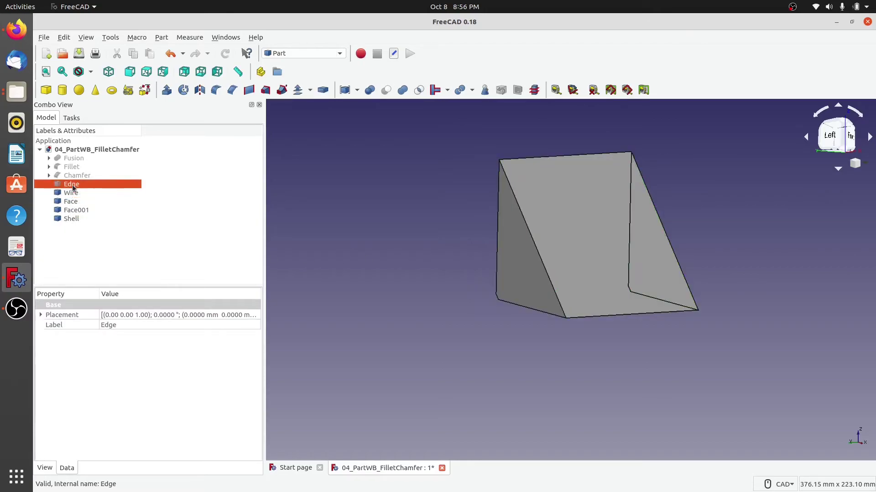
key(space)
click(74, 177)
key(space)
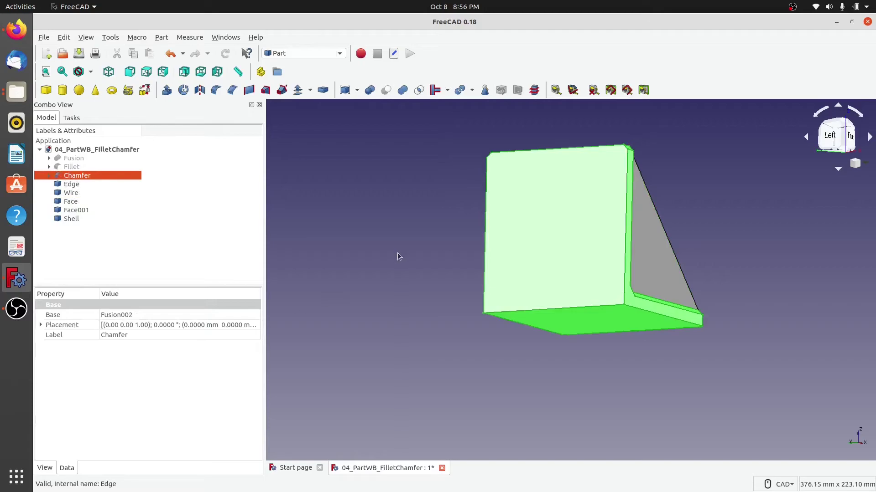
click(399, 253)
middle_drag(446, 228, 577, 358)
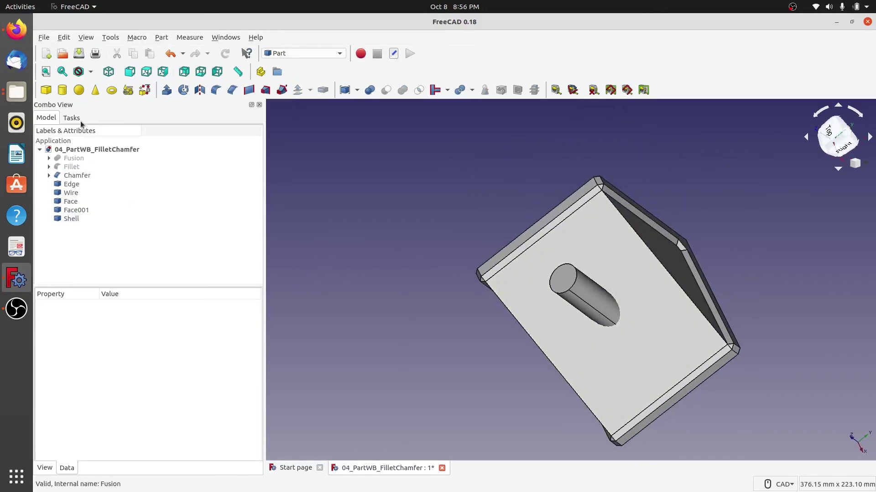
click(145, 90)
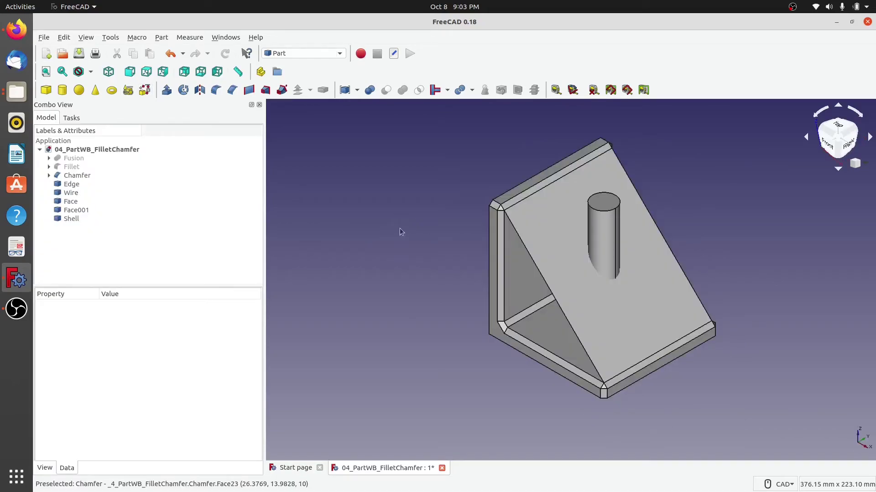
- Hide Chamfer, Edge, Wire, Face and Face001 so that only the shell is left on display
click(76, 177)
key(space)
click(71, 184)
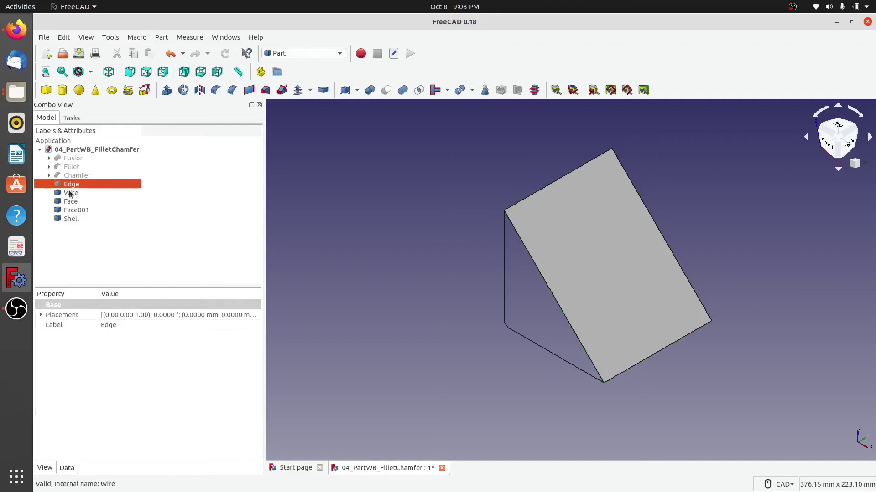
key(space)
click(70, 193)
key(space)
click(71, 201)
key(space)
click(75, 210)
key(space)
click(71, 220)
click(459, 272)
middle_drag(459, 272, 618, 285)
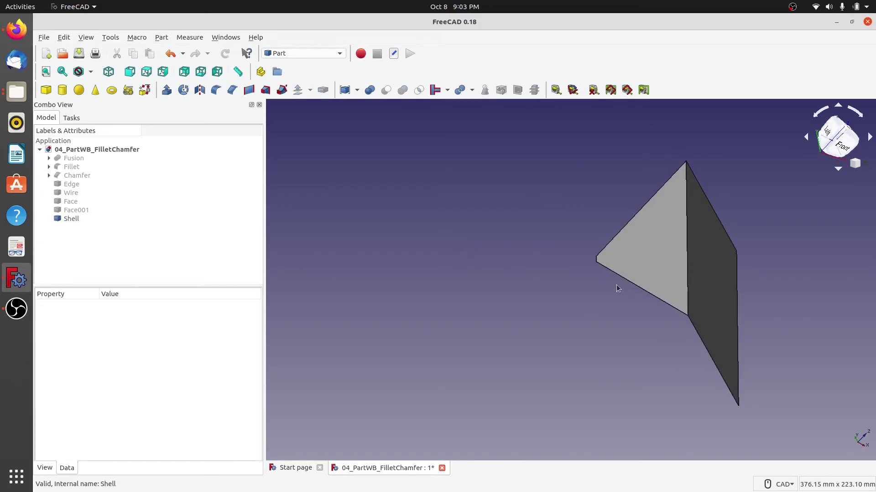
- Create a solid from the shell with shape refinement enabled, and close the shape builder
click(70, 219)
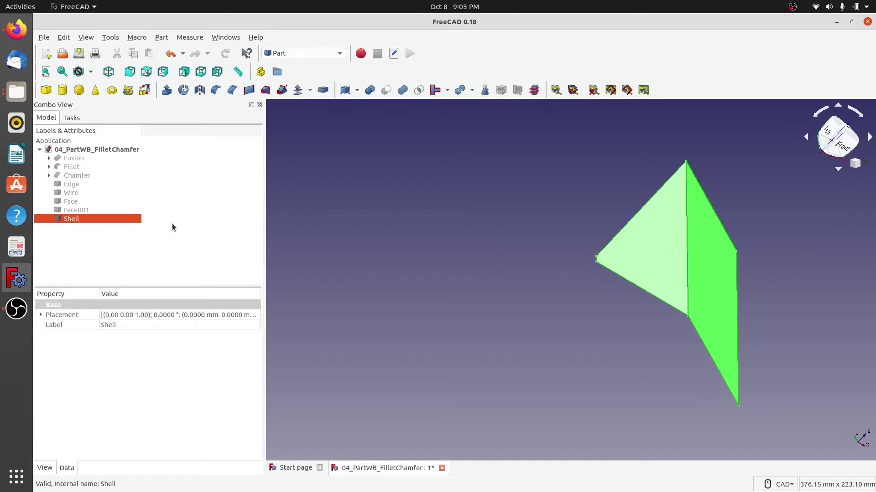
click(144, 90)
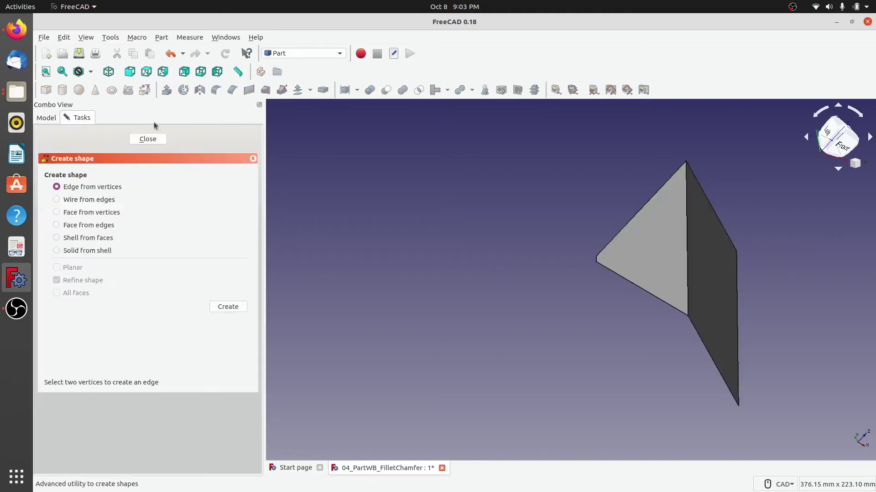
click(57, 251)
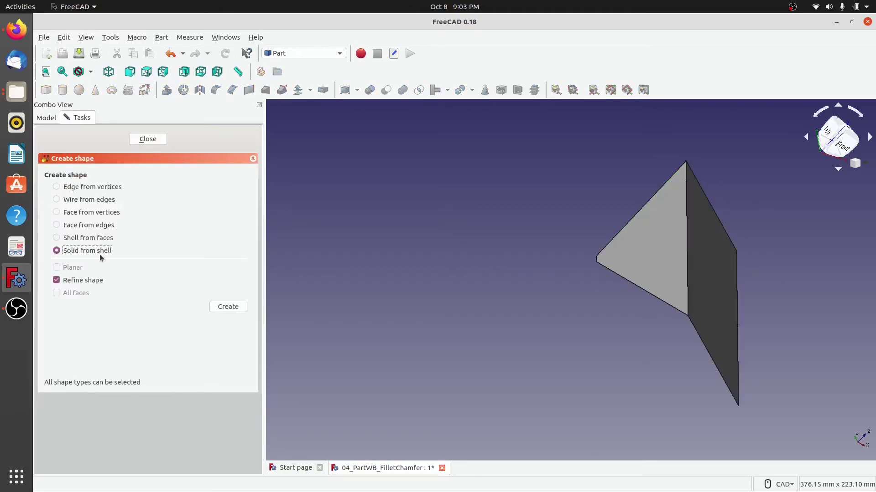
click(647, 254)
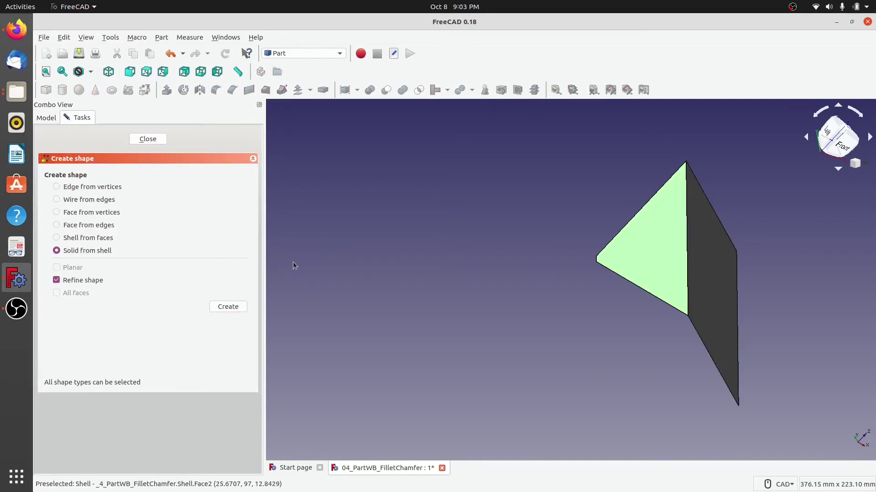
click(224, 307)
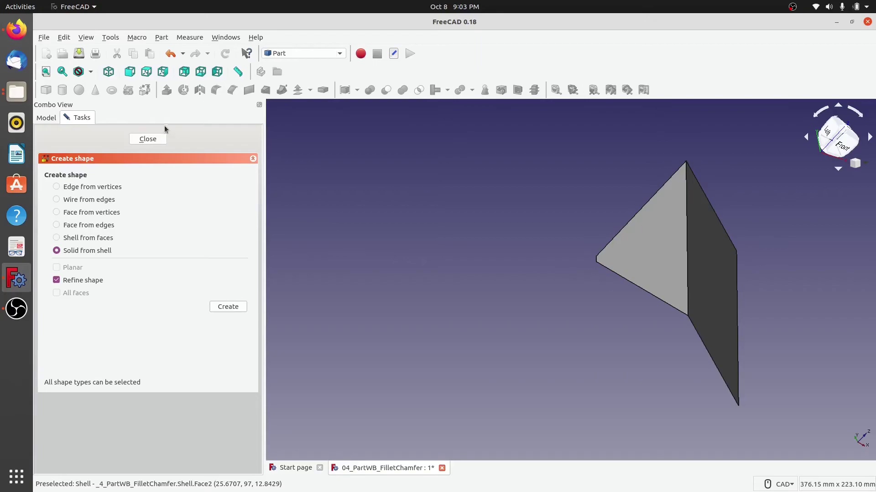
click(148, 139)
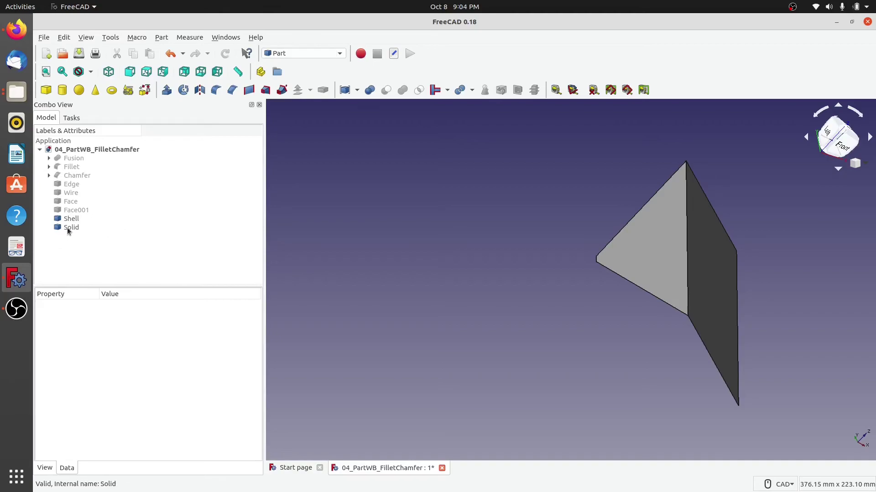
- Hide the Shell and display only the Solid, inspecting it from below
click(68, 227)
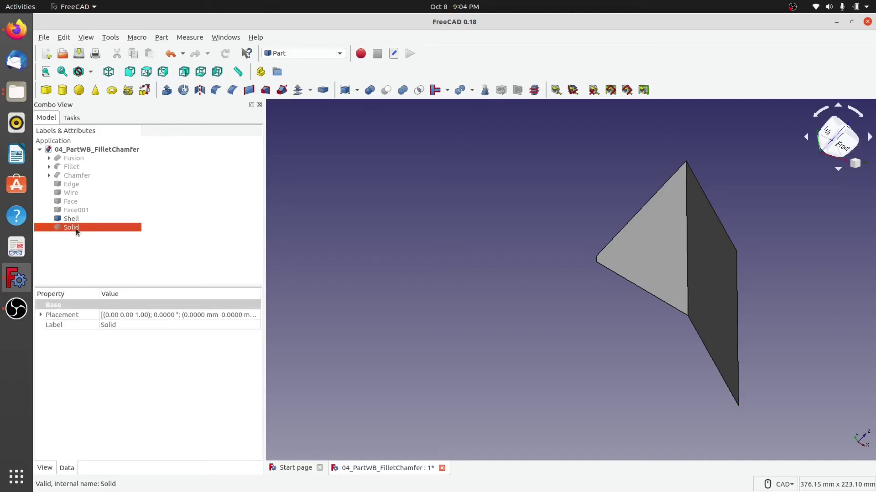
click(72, 219)
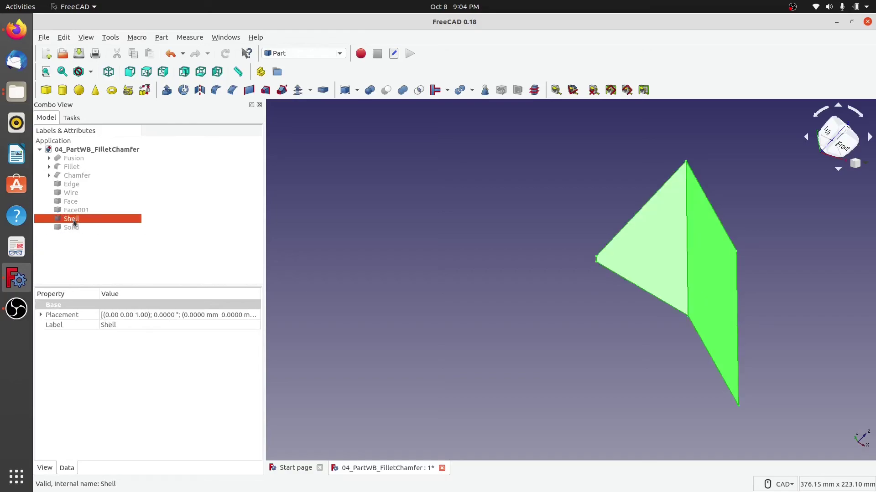
click(68, 227)
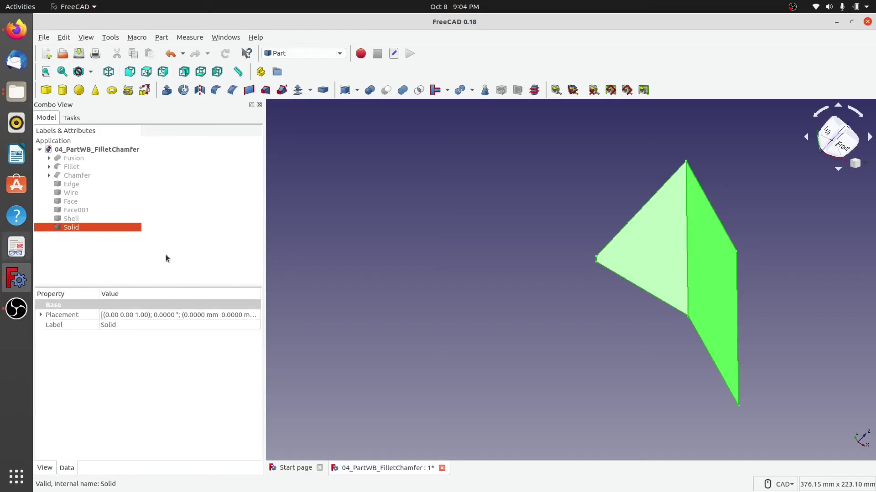
click(346, 277)
middle_drag(522, 283, 575, 314)
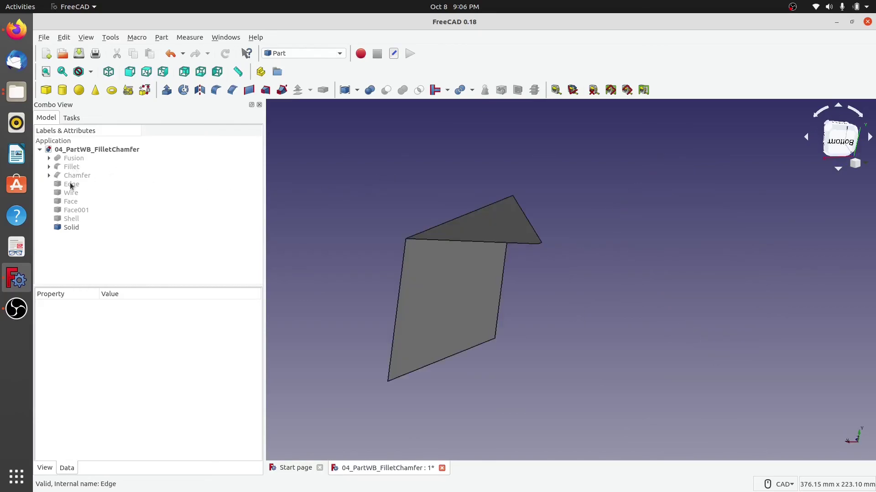
- Show the Edge, Wire, Face, Face001 and Shell objects again alongside the solid, and select the Solid
click(72, 184)
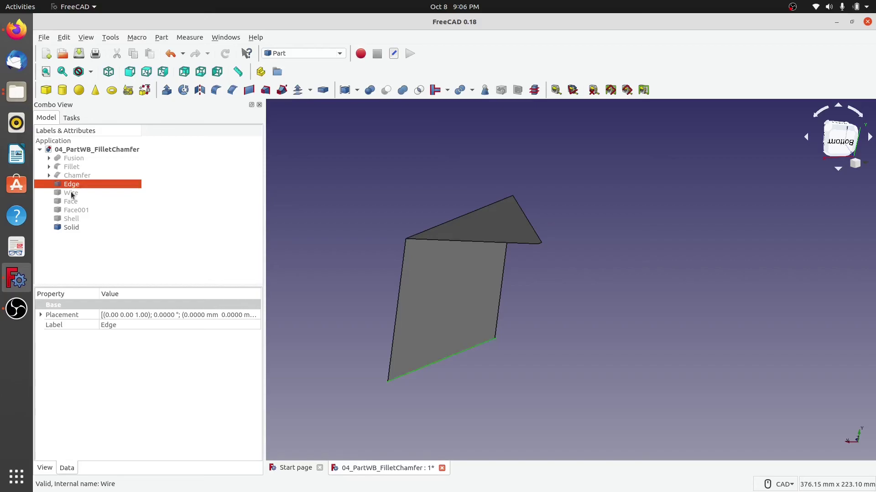
click(71, 193)
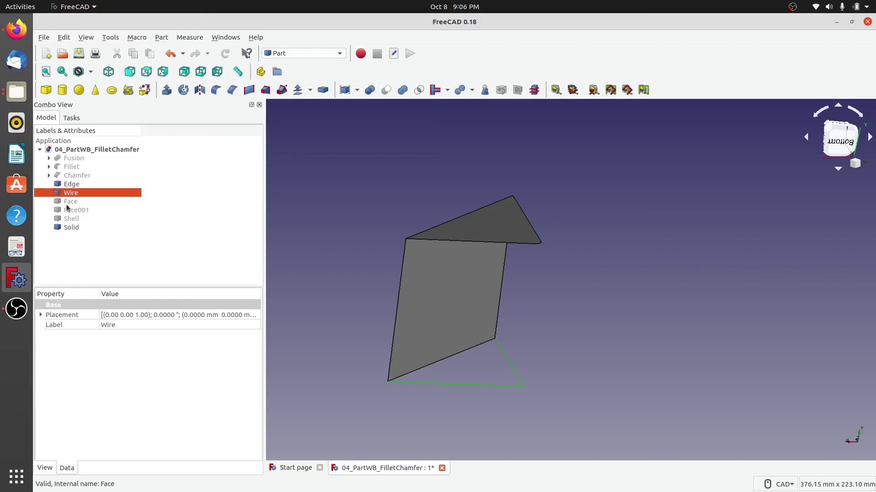
click(69, 202)
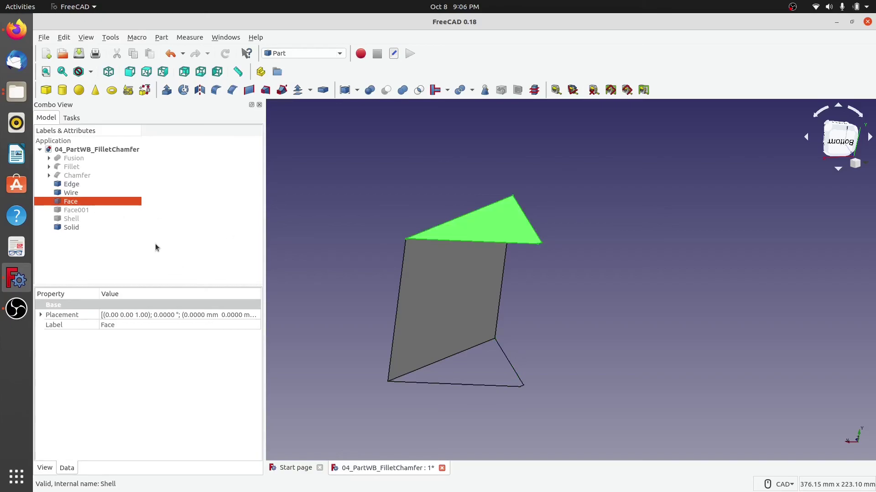
click(81, 211)
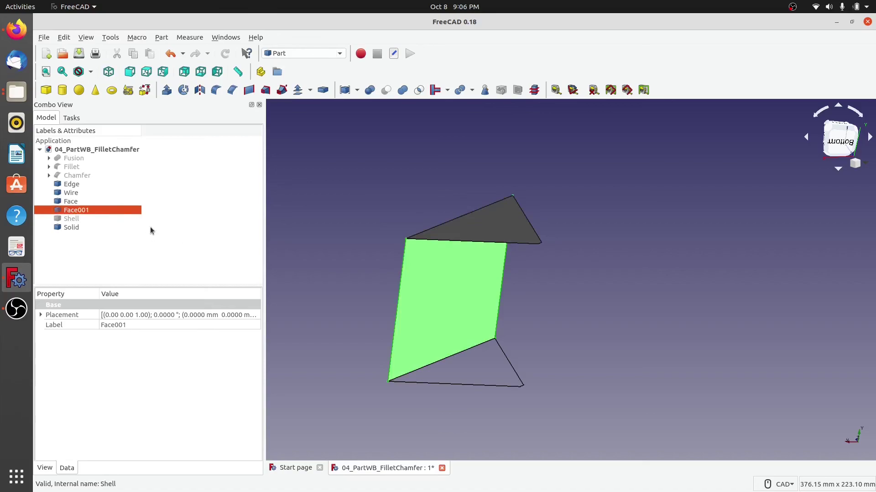
click(69, 218)
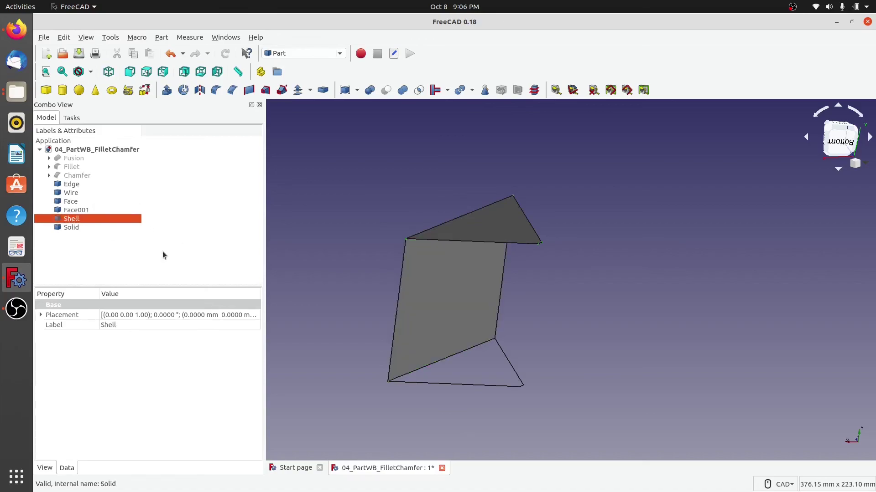
click(70, 228)
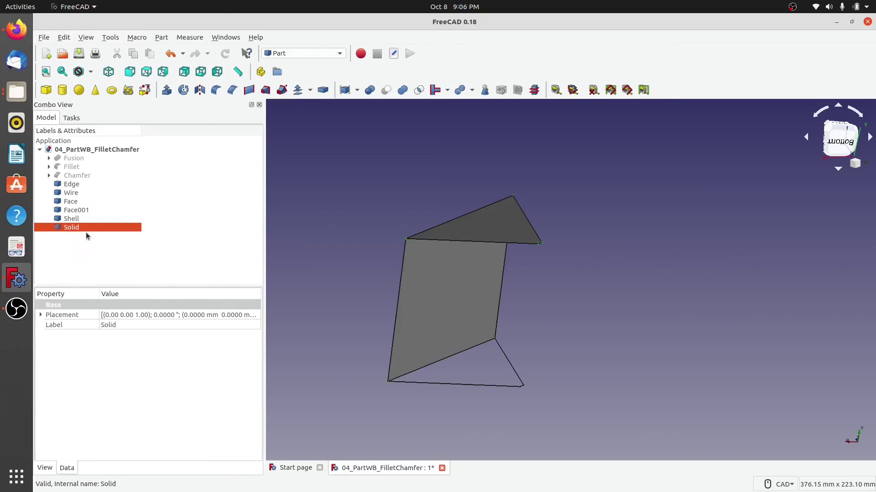